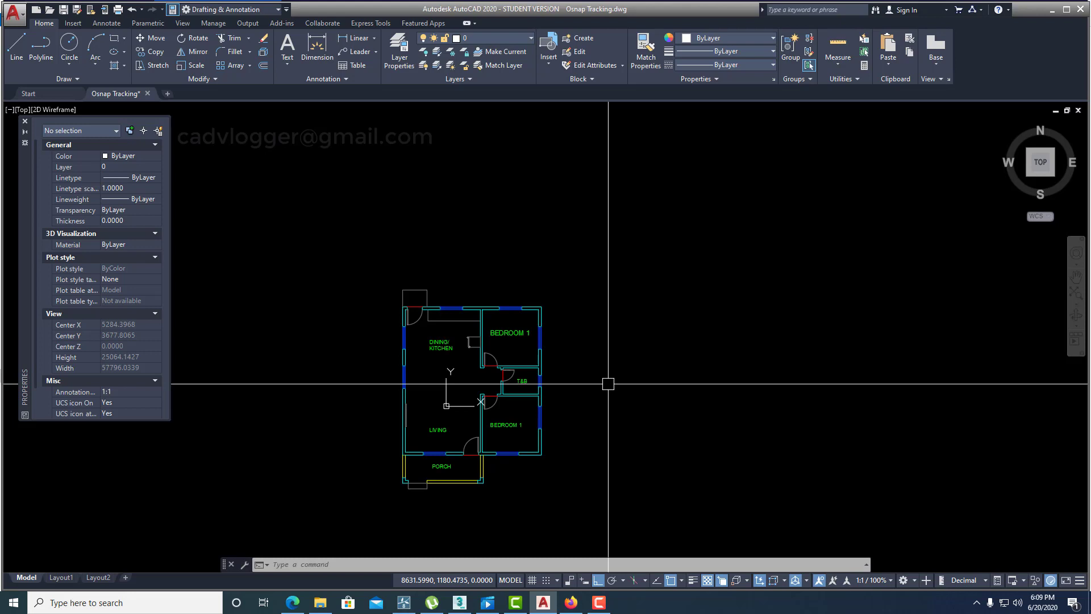
Mirror the whole floor plan about a horizontal line above it, keeping the original.
{"action": "type", "text": "mi"}
{"action": "key", "text": "Return"}
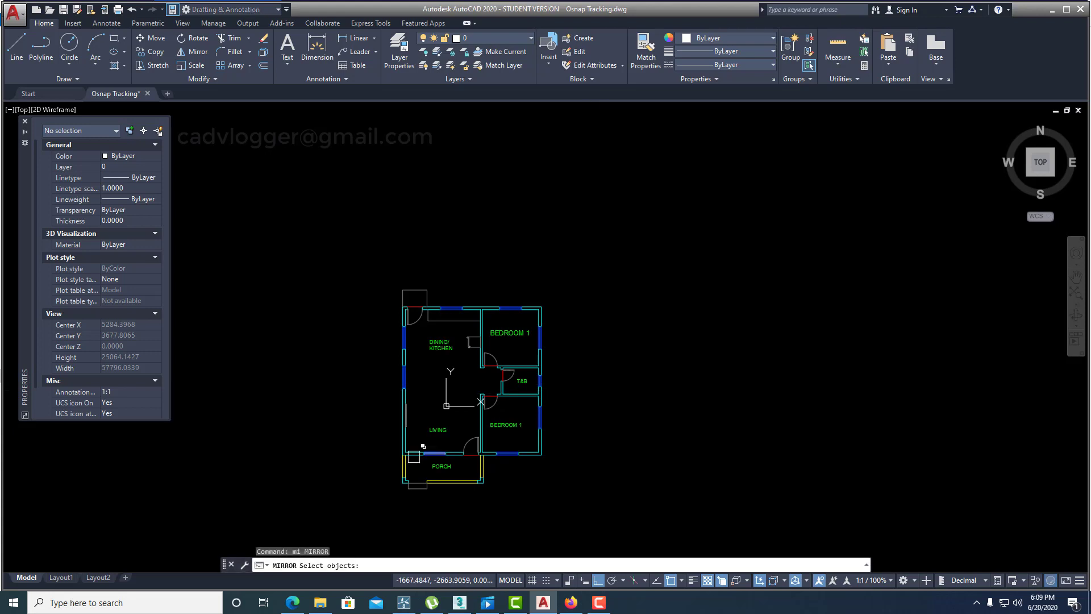
{"action": "left_click", "coordinate": [628, 256]}
{"action": "key", "text": "Return"}
{"action": "left_click", "coordinate": [458, 268]}
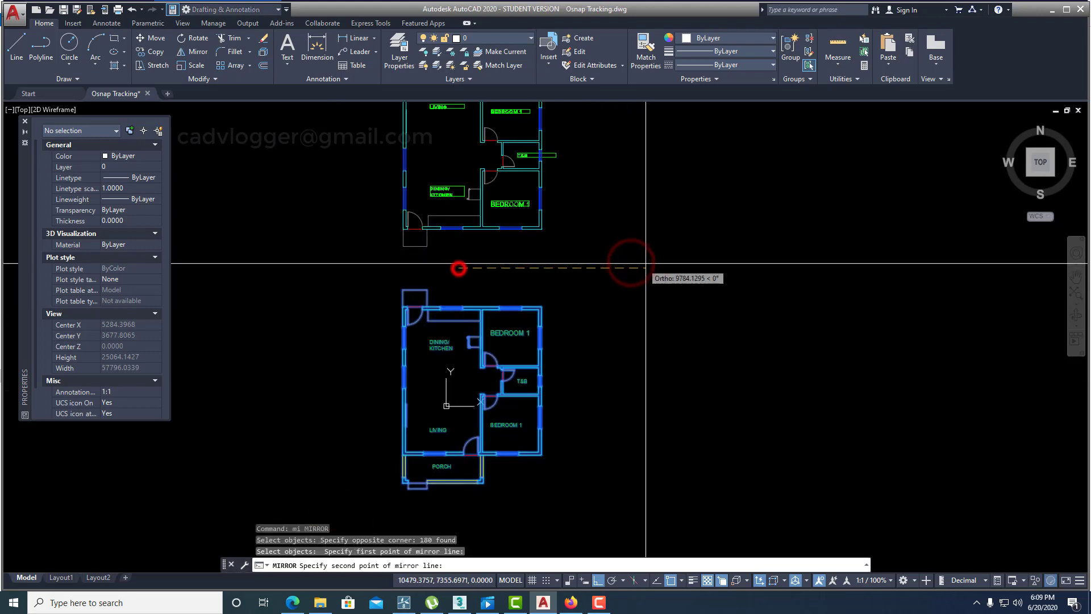
{"action": "left_click", "coordinate": [694, 267]}
{"action": "key", "text": "Return"}
Mirror the upper floor plan about a vertical line to its right, erasing the source objects.
{"action": "scroll", "coordinate": [519, 293], "scroll_direction": "down", "scroll_amount": 3}
{"action": "scroll", "coordinate": [509, 360], "scroll_direction": "up", "scroll_amount": 3}
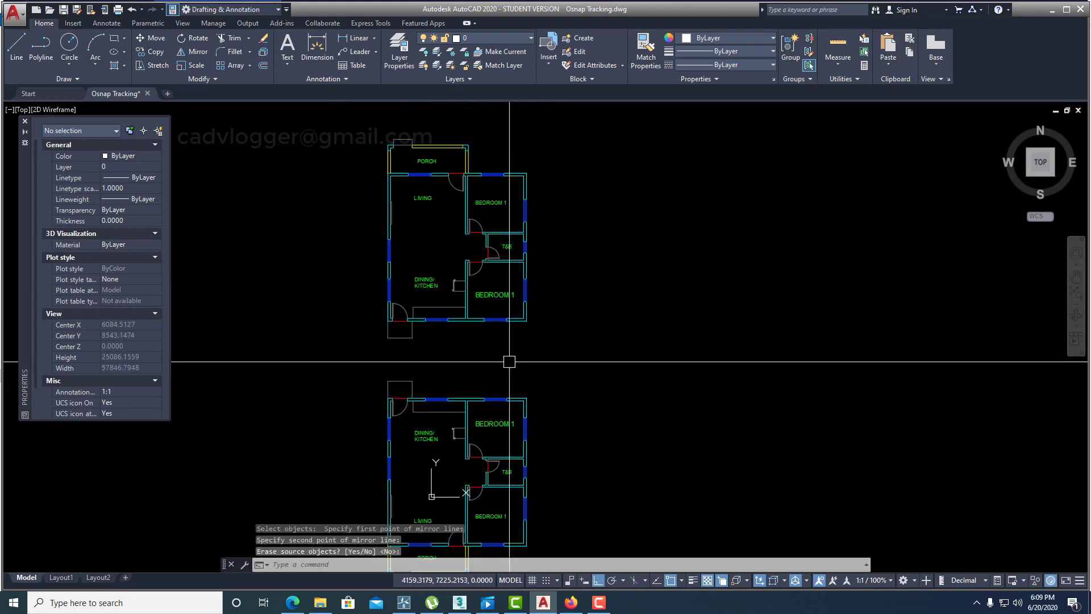
{"action": "type", "text": "mi"}
{"action": "key", "text": "Return"}
{"action": "scroll", "coordinate": [416, 340], "scroll_direction": "down", "scroll_amount": 2}
{"action": "left_click", "coordinate": [376, 347]}
{"action": "left_click", "coordinate": [544, 193]}
{"action": "key", "text": "Return"}
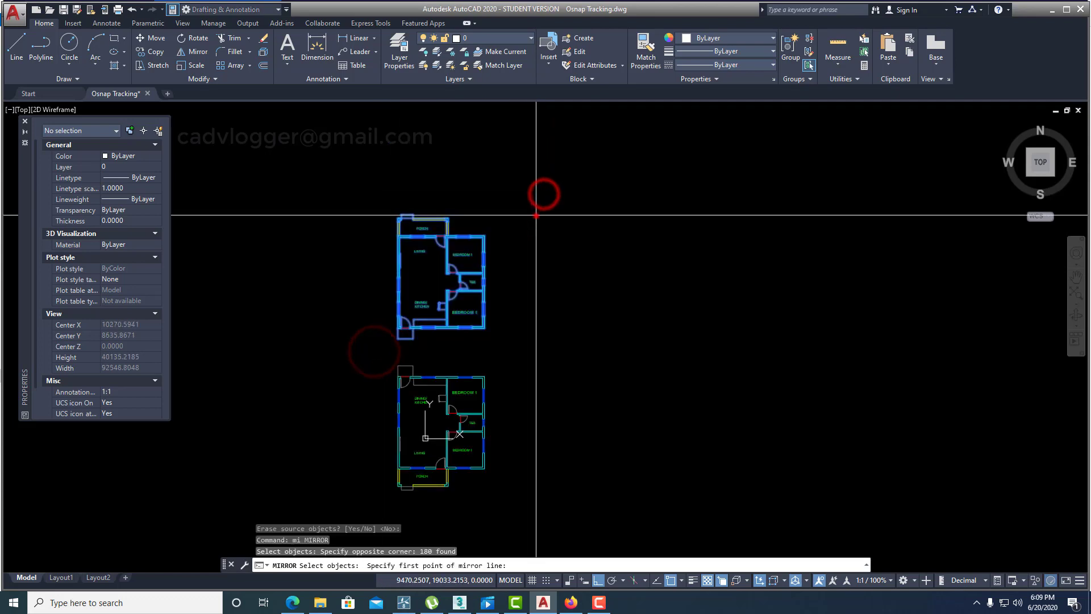
{"action": "left_click", "coordinate": [536, 216]}
{"action": "left_click", "coordinate": [540, 358]}
{"action": "type", "text": "y"}
{"action": "key", "text": "Return"}
Move the mirrored upper plan straight up to widen its vertical gap from the original plan.
{"action": "type", "text": "m"}
{"action": "key", "text": "Return"}
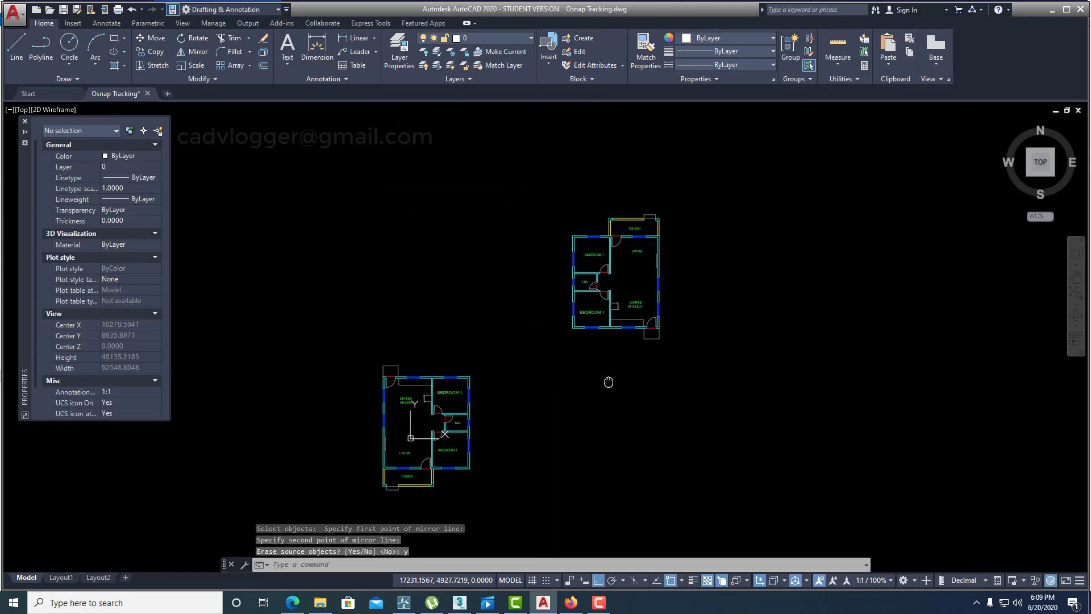
{"action": "middle_click_drag", "start_coordinate": [562, 382], "coordinate": [532, 383]}
{"action": "left_click", "coordinate": [531, 384]}
{"action": "left_click", "coordinate": [719, 187]}
{"action": "key", "text": "Return"}
{"action": "left_click", "coordinate": [694, 299]}
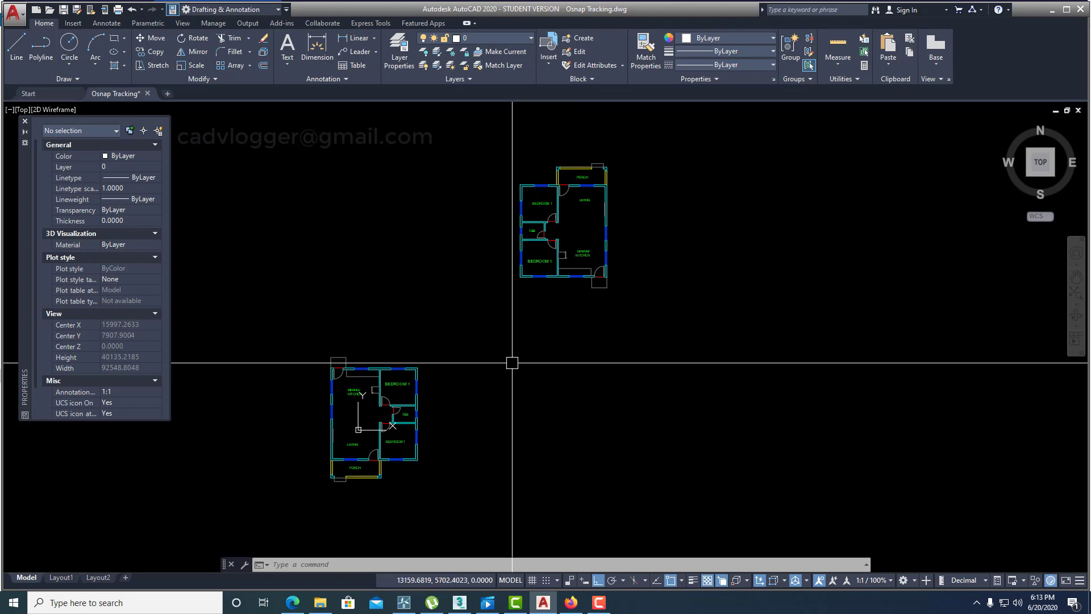
Turn on Object Snap Tracking.
{"action": "scroll", "coordinate": [512, 362], "scroll_direction": "up", "scroll_amount": 2}
{"action": "scroll", "coordinate": [523, 318], "scroll_direction": "down", "scroll_amount": 2}
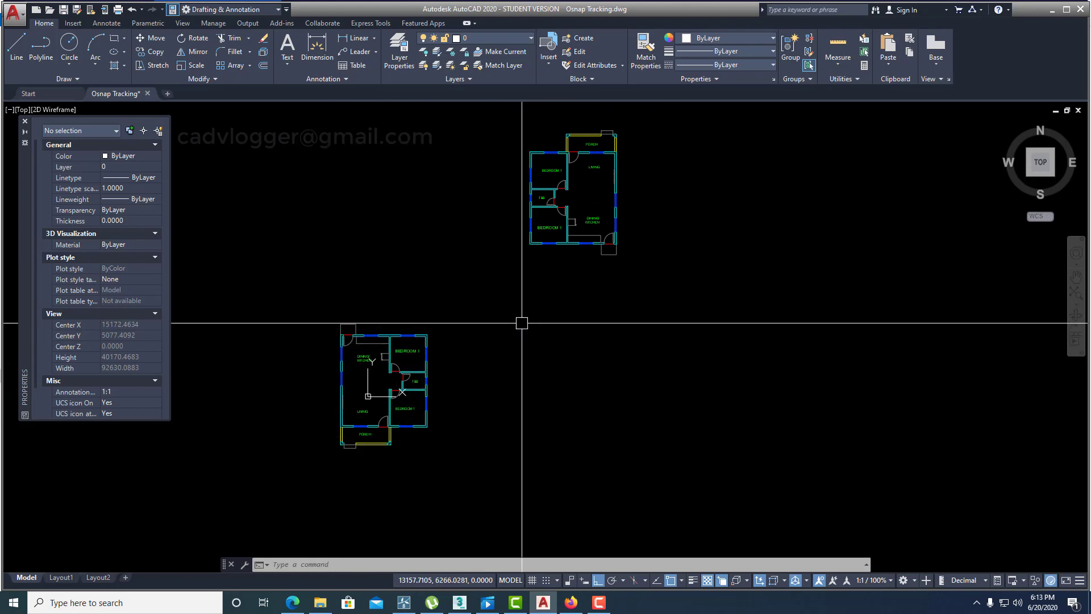
{"action": "middle_click_drag", "start_coordinate": [542, 346], "coordinate": [540, 369]}
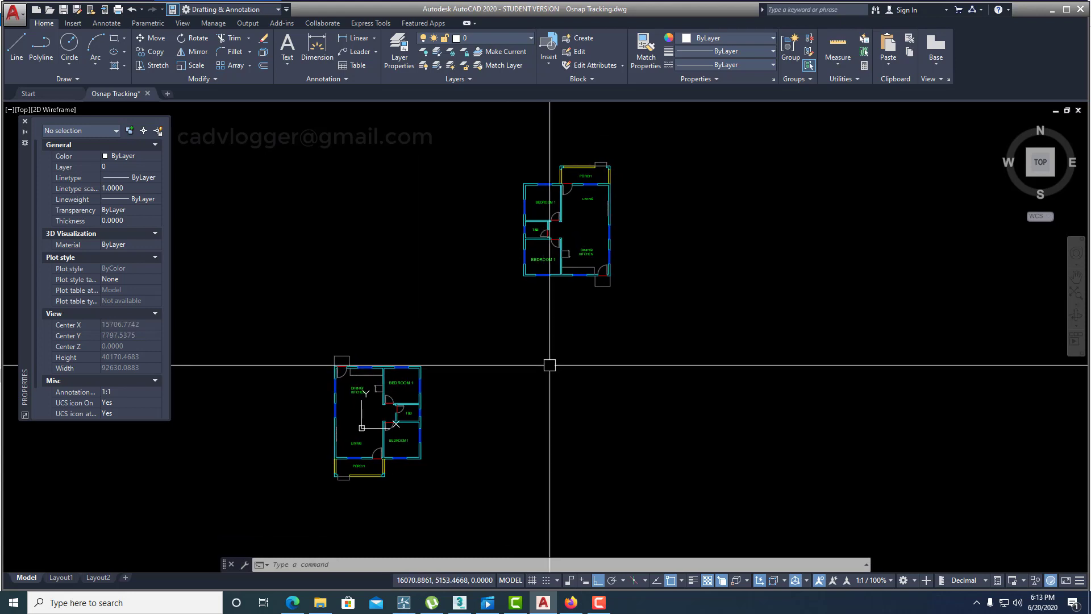
{"action": "left_click", "coordinate": [657, 580]}
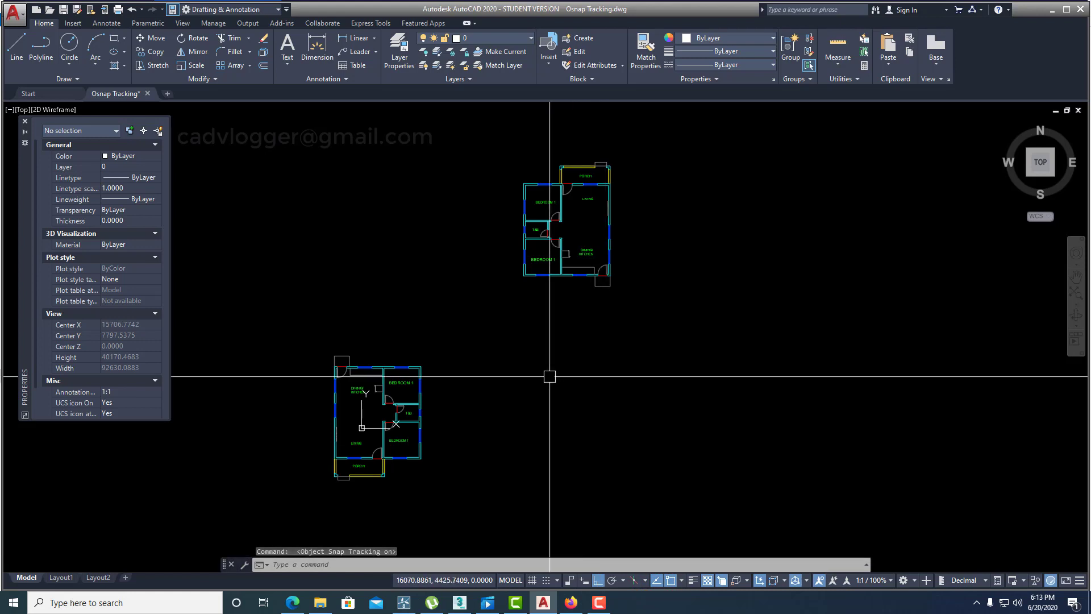
{"action": "middle_click_drag", "start_coordinate": [528, 313], "coordinate": [529, 315]}
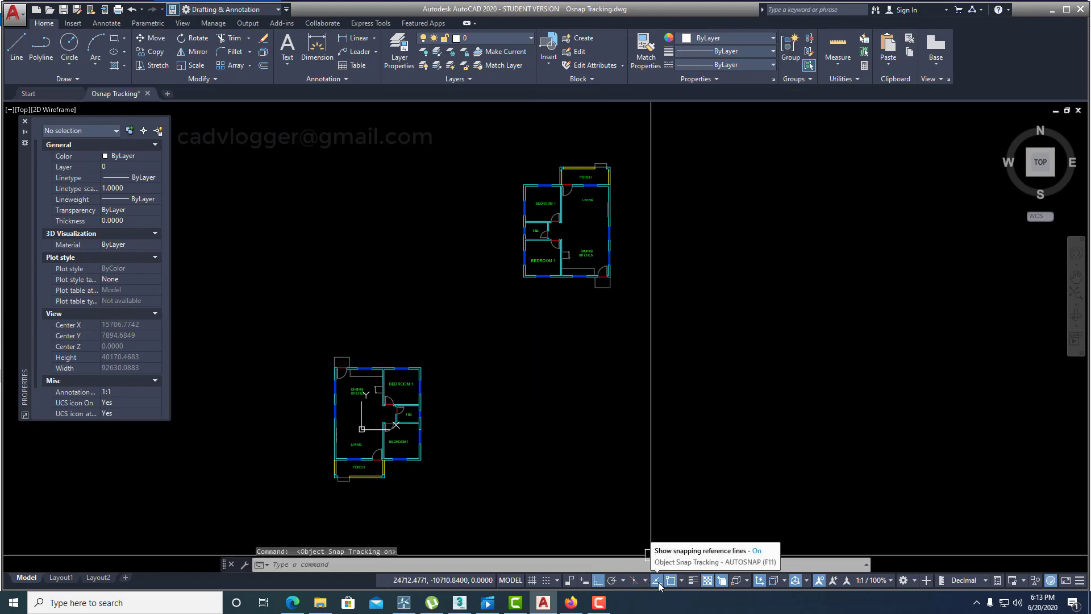
{"action": "scroll", "coordinate": [526, 339], "scroll_direction": "up", "scroll_amount": 2}
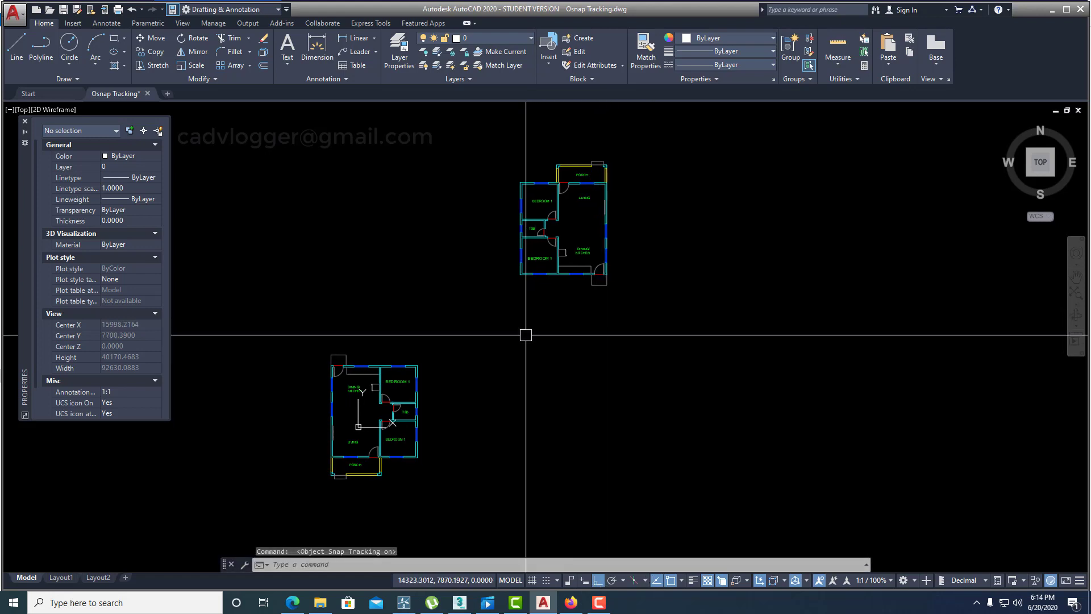
{"action": "middle_click_drag", "start_coordinate": [526, 341], "coordinate": [530, 301]}
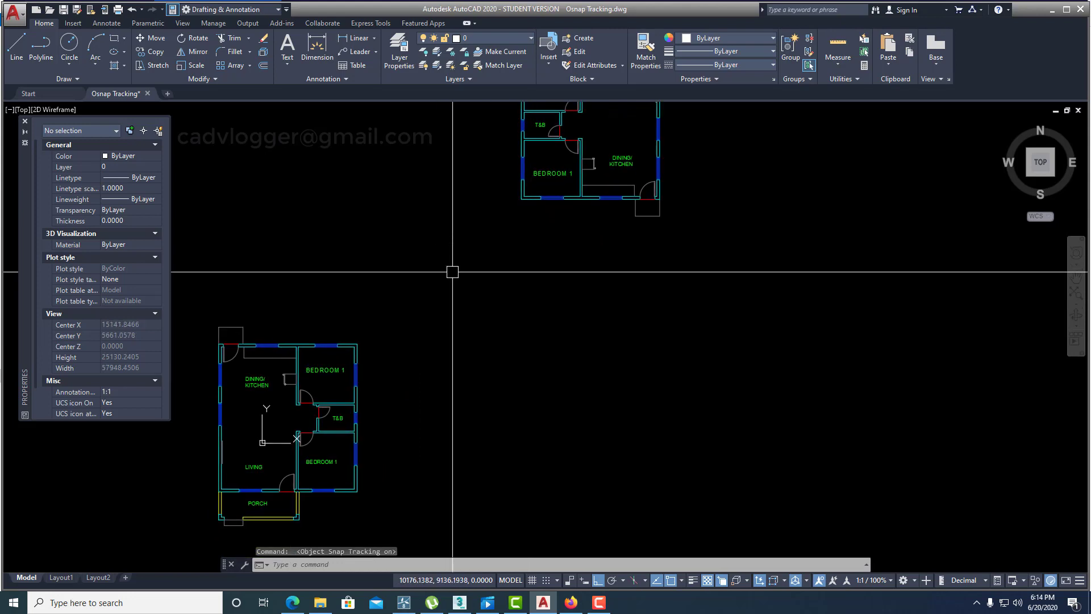
{"action": "left_click", "coordinate": [115, 38]}
{"action": "scroll", "coordinate": [489, 295], "scroll_direction": "down", "scroll_amount": 2}
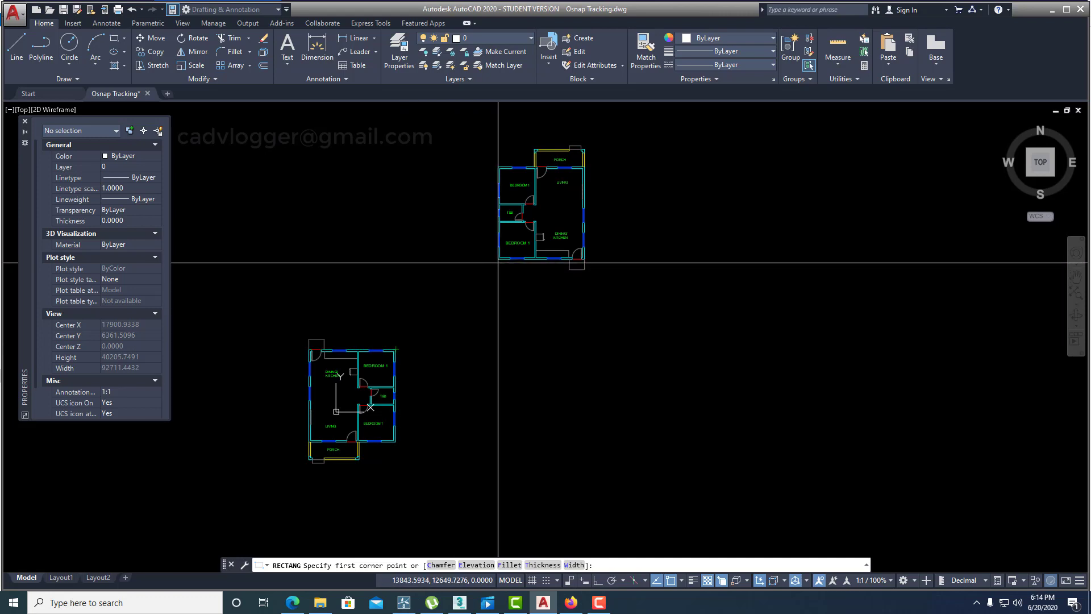
{"action": "key", "text": "Escape"}
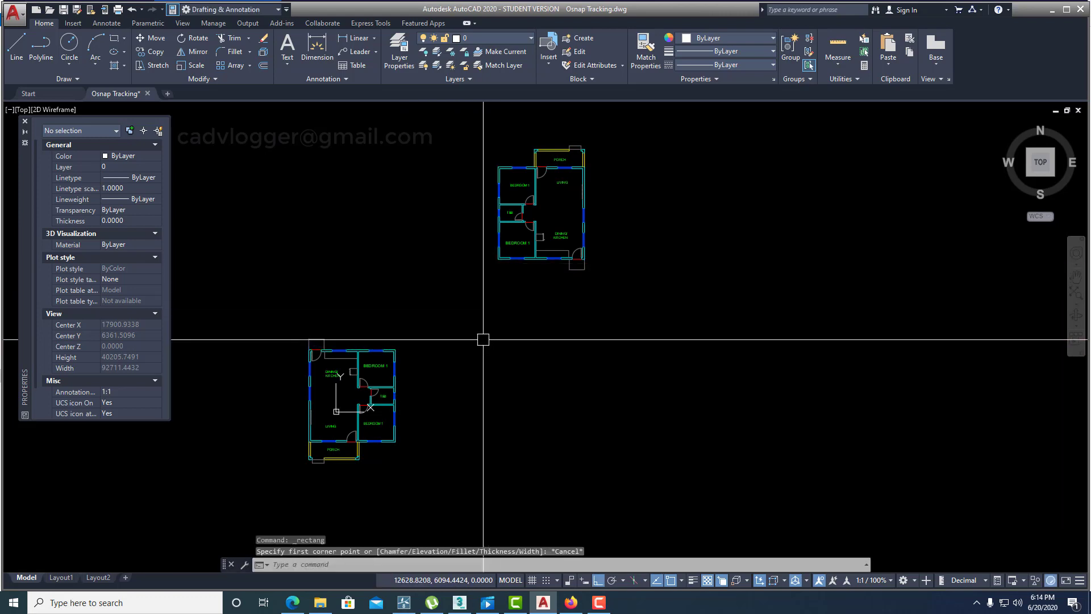
Draw a construction rectangle from the original plan's upper-right corner to the mirrored plan's lower-left corner.
{"action": "left_click", "coordinate": [119, 38]}
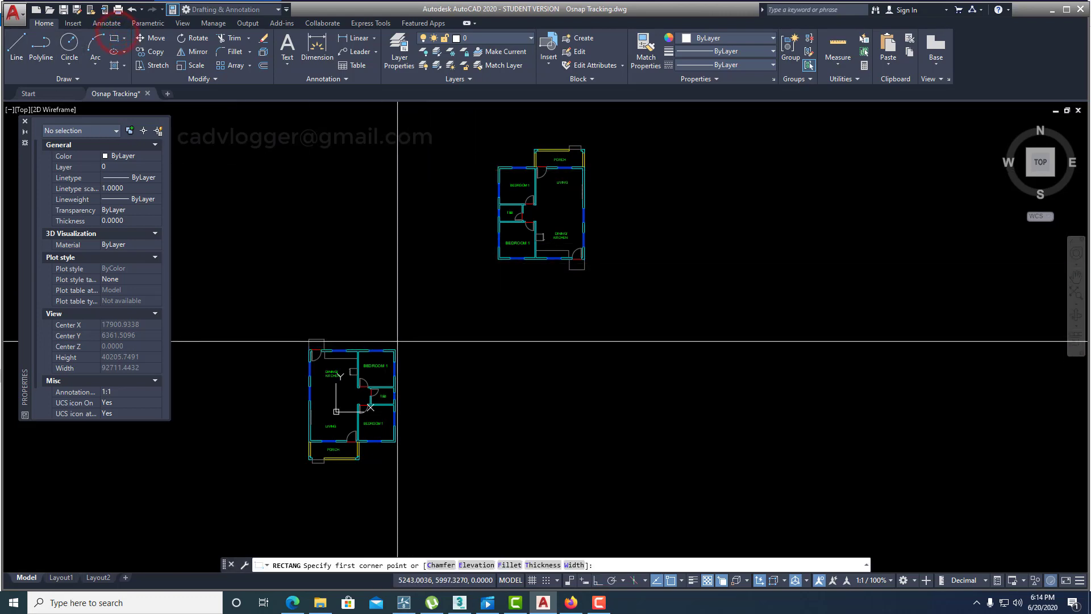
{"action": "left_click", "coordinate": [395, 349]}
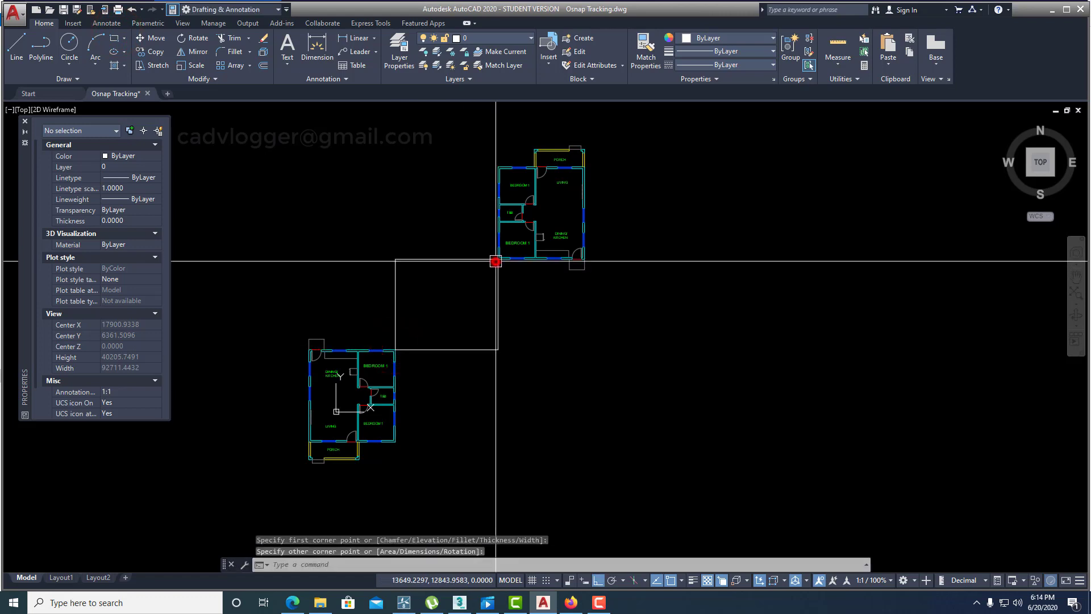
{"action": "left_click", "coordinate": [497, 260]}
Draw a vertical line down from the mirrored plan's lower-right corner and a horizontal line rightward from the original plan's lower-right wall corner.
{"action": "middle_click_drag", "start_coordinate": [501, 367], "coordinate": [504, 320]}
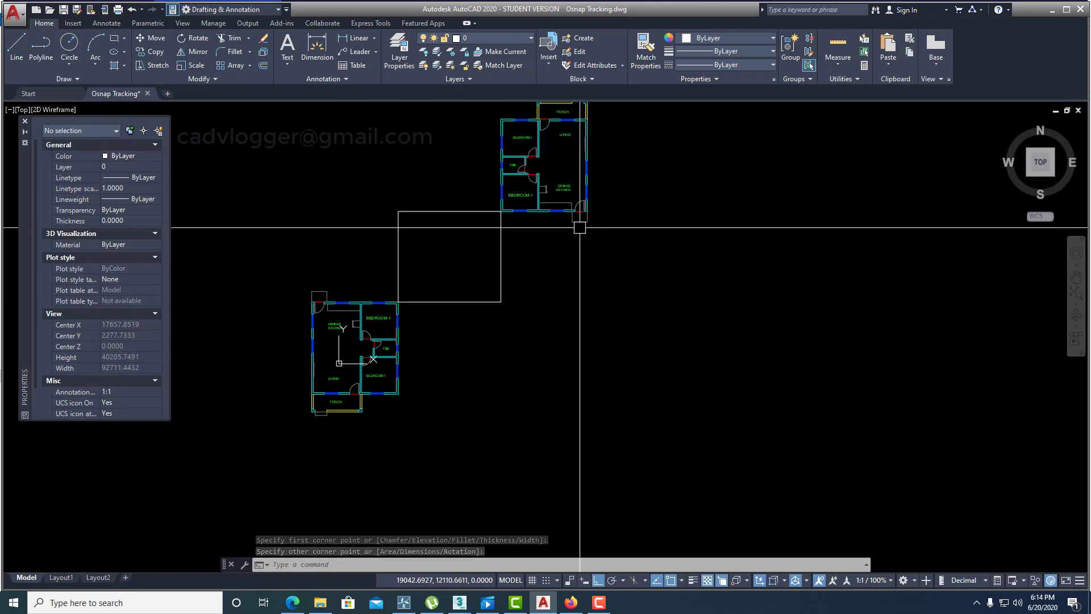
{"action": "type", "text": "1"}
{"action": "key", "text": "Return"}
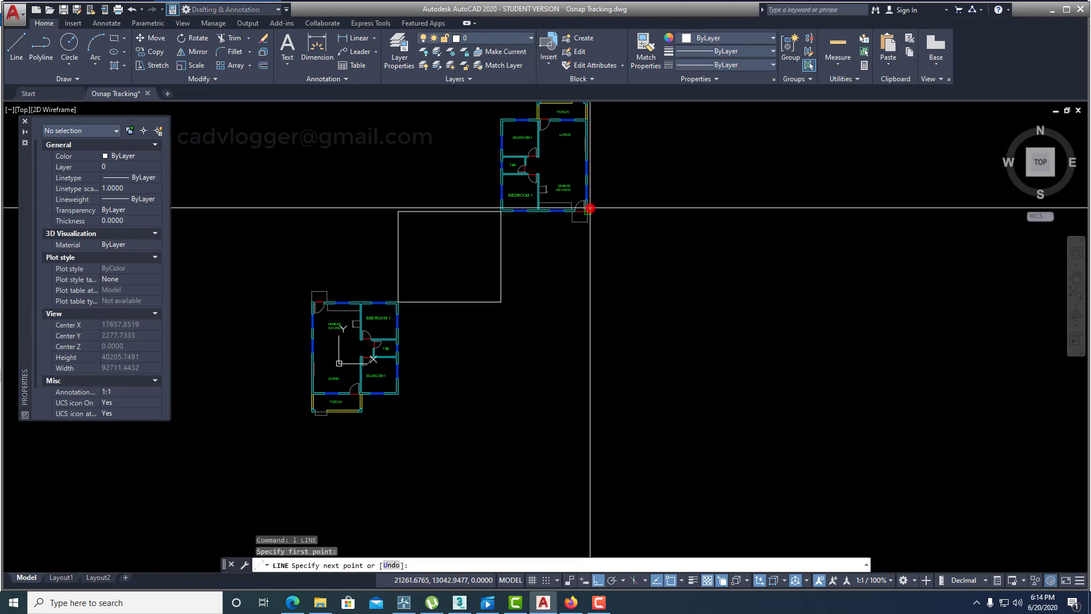
{"action": "left_click", "coordinate": [599, 451]}
{"action": "key", "text": "Return"}
{"action": "key", "text": "Return"}
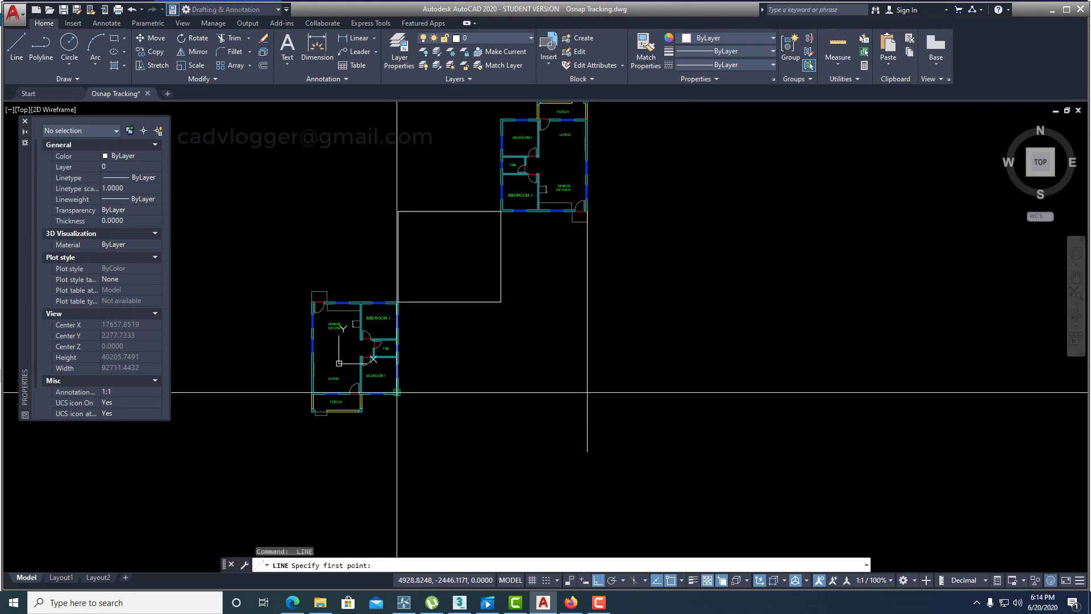
{"action": "left_click", "coordinate": [397, 393]}
{"action": "left_click", "coordinate": [723, 427]}
{"action": "key", "text": "Return"}
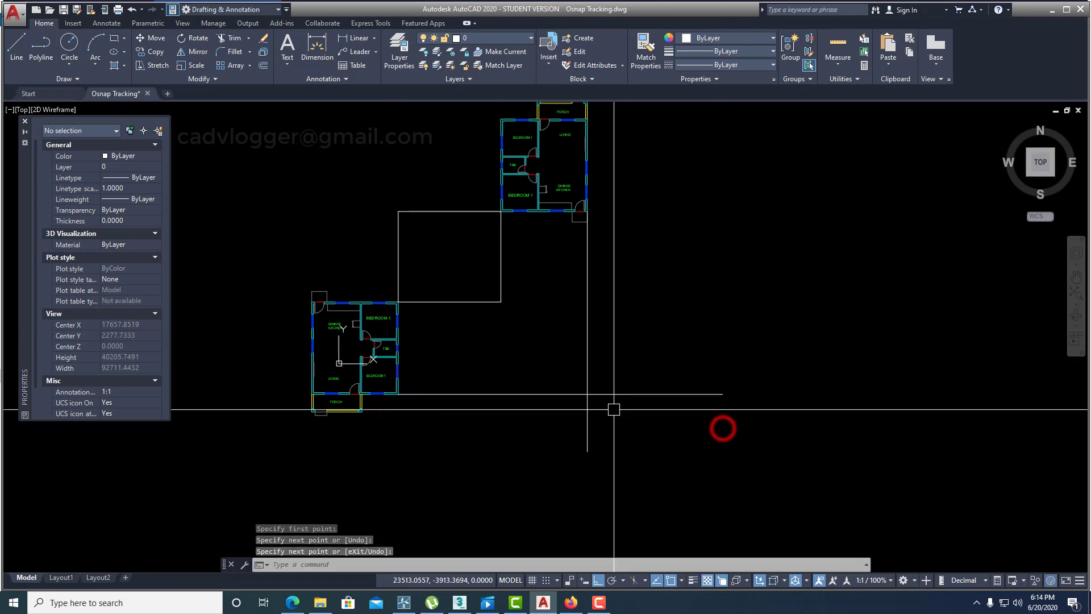
Fillet the vertical and horizontal construction lines so they meet in a sharp corner.
{"action": "type", "text": "f"}
{"action": "key", "text": "Return"}
{"action": "left_click", "coordinate": [569, 394]}
{"action": "left_click", "coordinate": [586, 368]}
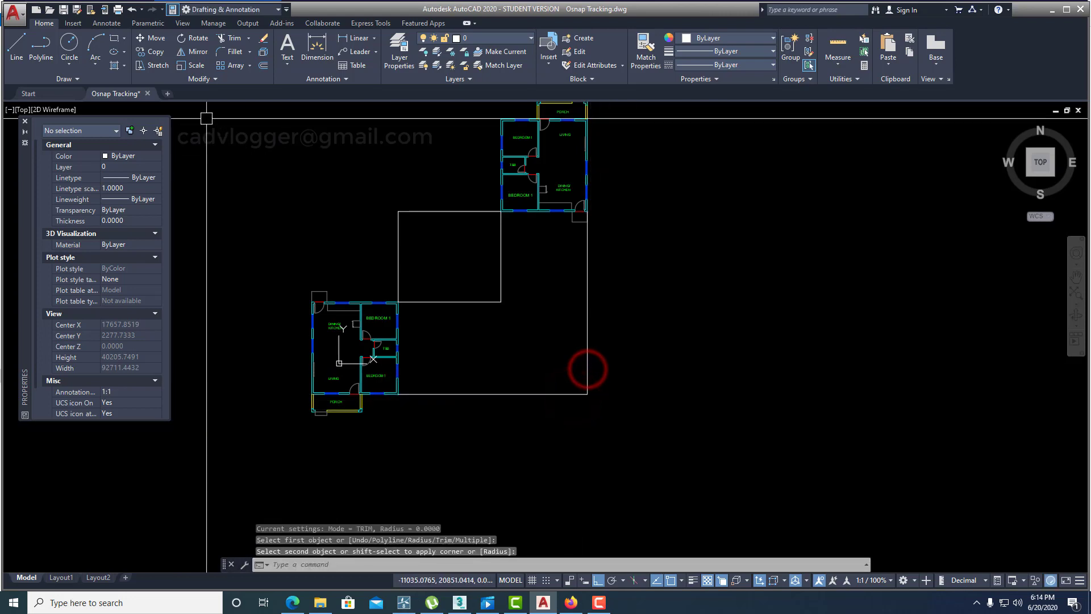
Draw a rectangle from the construction rectangle's lower-right corner to the corner where the two construction lines meet.
{"action": "left_click", "coordinate": [114, 38]}
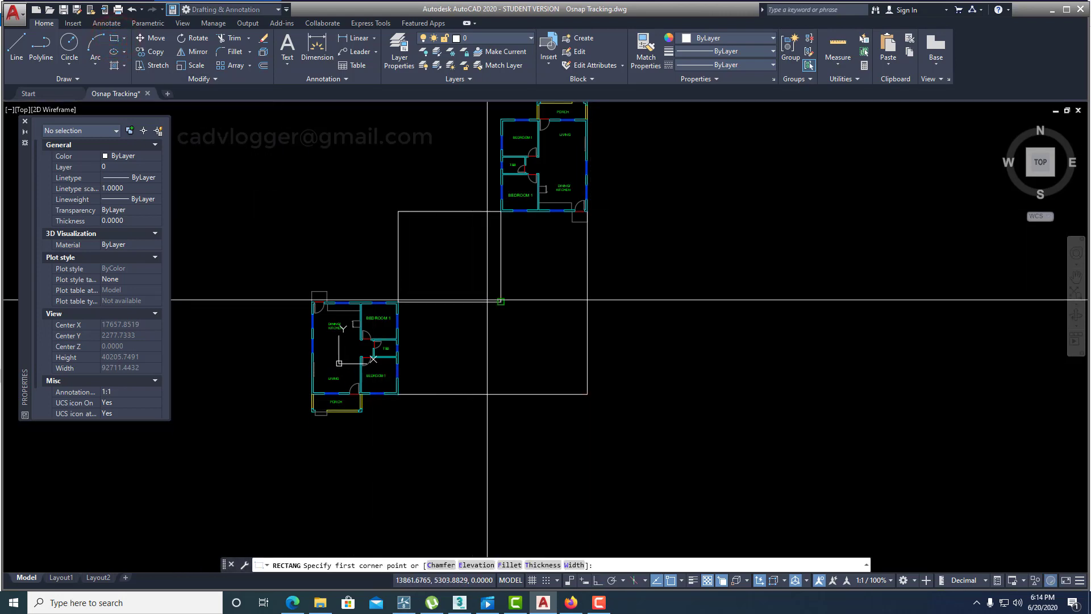
{"action": "left_click", "coordinate": [500, 302]}
{"action": "left_click", "coordinate": [584, 392]}
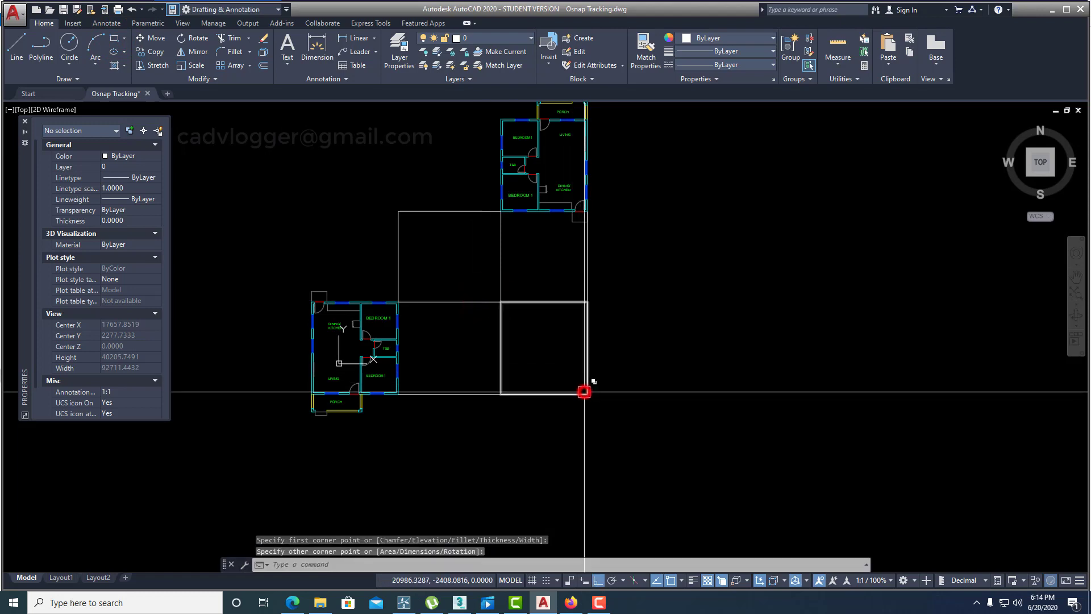
Erase the construction rectangle and both construction lines around the new rectangle.
{"action": "type", "text": "e"}
{"action": "key", "text": "Return"}
{"action": "left_click", "coordinate": [607, 271]}
{"action": "left_click", "coordinate": [466, 248]}
{"action": "key", "text": "Return"}
{"action": "right_click", "coordinate": [466, 176]}
{"action": "left_click", "coordinate": [443, 405]}
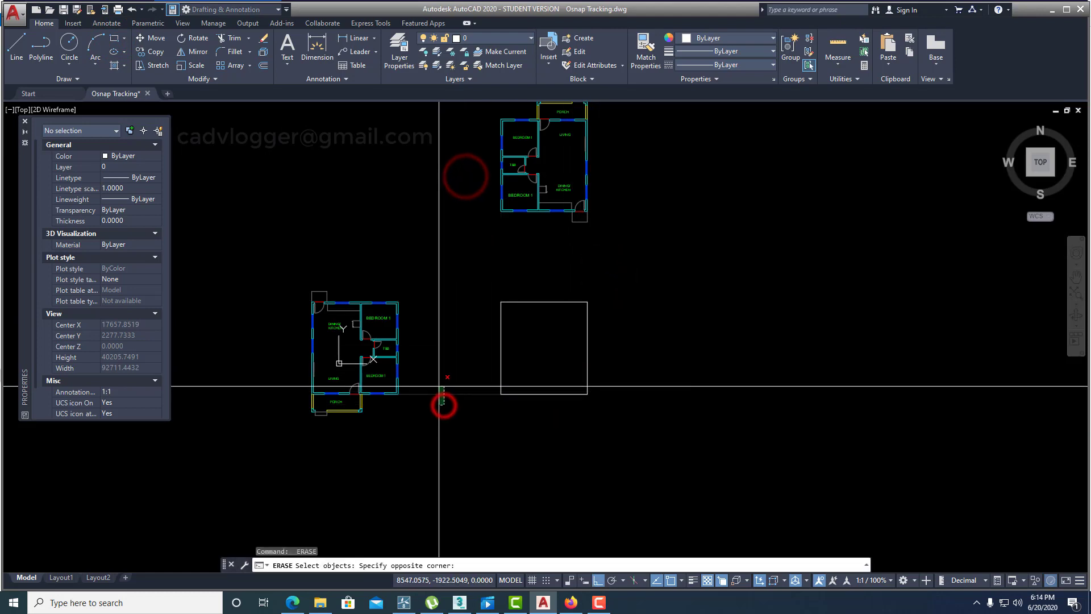
{"action": "left_click", "coordinate": [439, 389]}
{"action": "key", "text": "Return"}
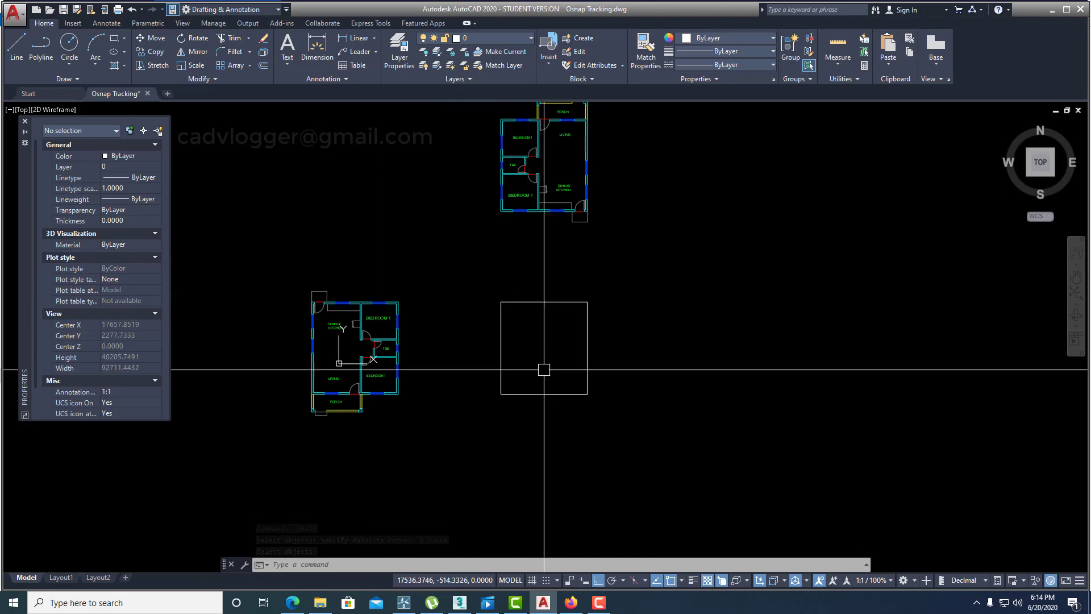
Undo the last erase, then erase the remaining construction line together with the rectangle.
{"action": "type", "text": "u"}
{"action": "key", "text": "Return"}
{"action": "type", "text": "e"}
{"action": "key", "text": "Return"}
{"action": "left_click", "coordinate": [634, 454]}
{"action": "left_click", "coordinate": [490, 278]}
{"action": "key", "text": "Return"}
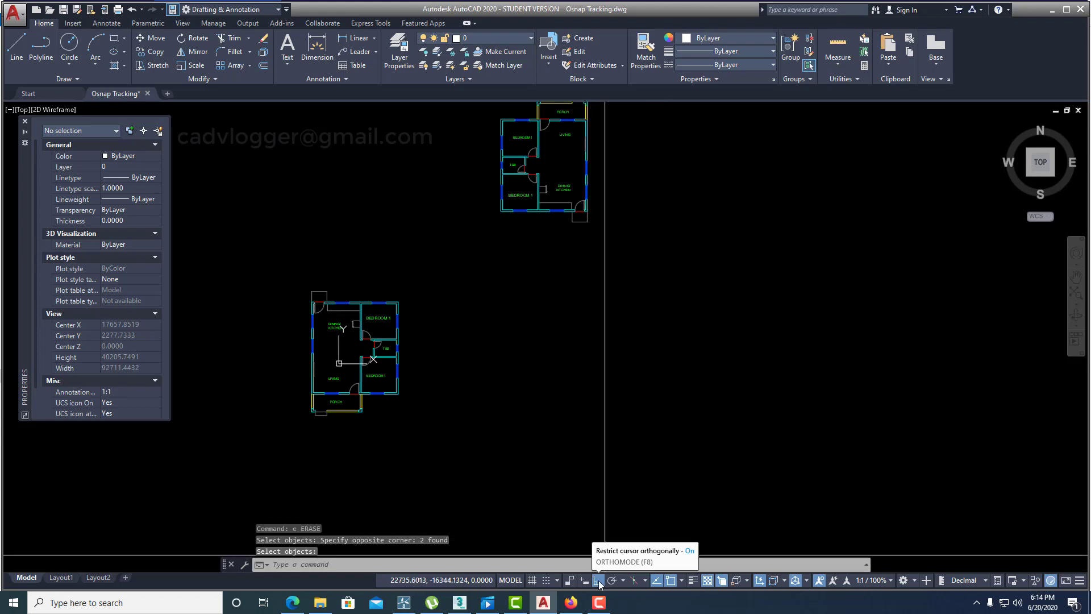
Draw a rectangle with object snap tracking, its corners aligned below the mirrored plan's lower corners and level with the original plan's right-hand wall corners.
{"action": "middle_click_drag", "start_coordinate": [523, 312], "coordinate": [523, 371]}
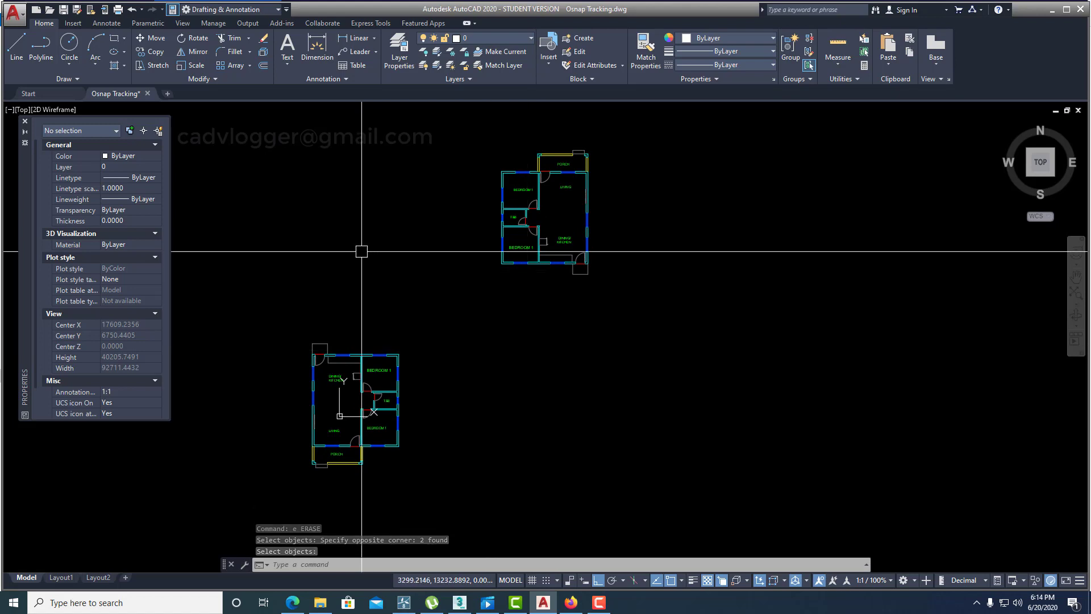
{"action": "left_click", "coordinate": [115, 38]}
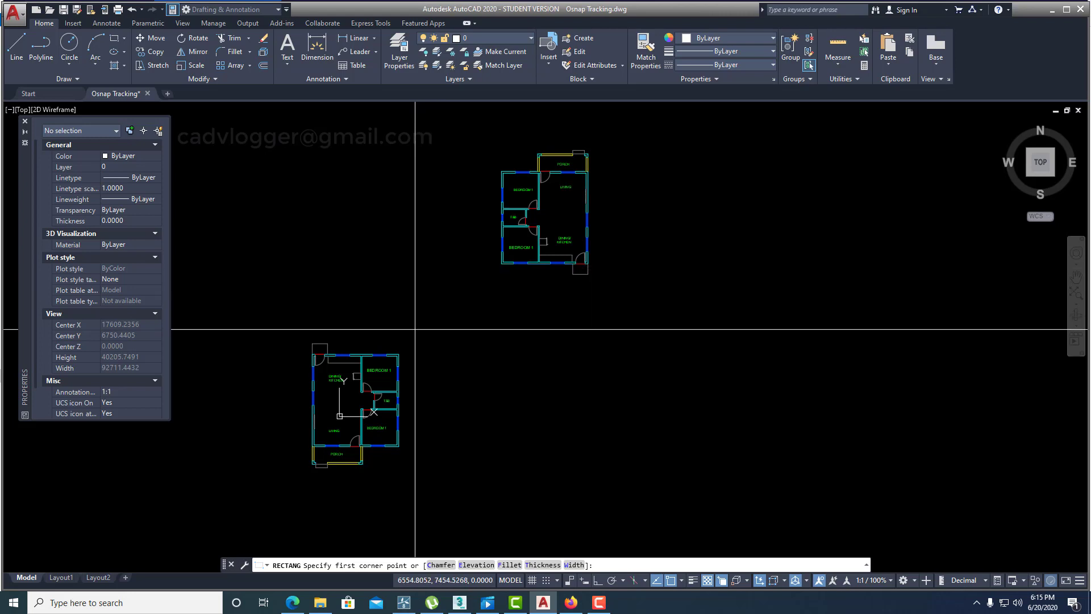
{"action": "scroll", "coordinate": [377, 367], "scroll_direction": "up", "scroll_amount": 3}
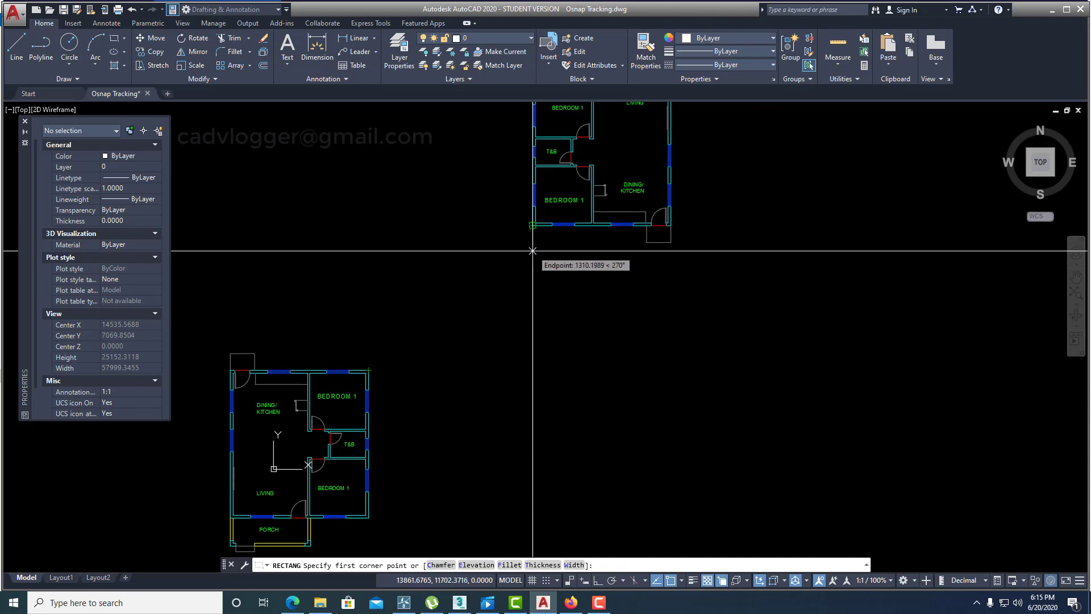
{"action": "left_click", "coordinate": [532, 370]}
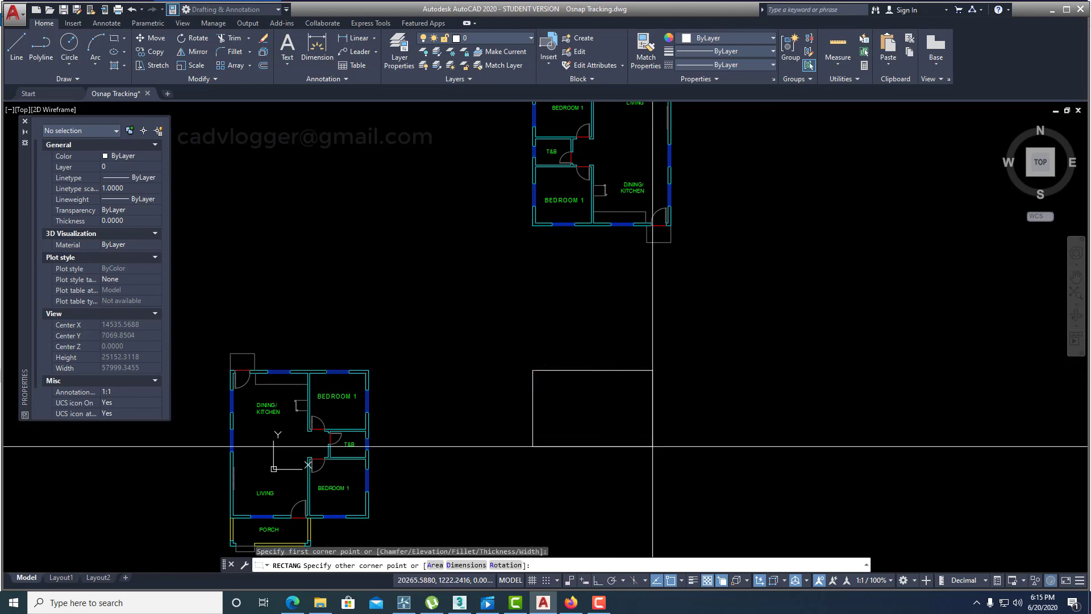
{"action": "scroll", "coordinate": [476, 291], "scroll_direction": "down", "scroll_amount": 3}
{"action": "mouse_move", "coordinate": [532, 345]}
{"action": "middle_mouse_down"}
{"action": "mouse_move", "coordinate": [527, 323]}
{"action": "mouse_move", "coordinate": [553, 324]}
{"action": "mouse_move", "coordinate": [543, 324]}
{"action": "middle_mouse_up"}
{"action": "scroll", "coordinate": [532, 318], "scroll_direction": "up", "scroll_amount": 3}
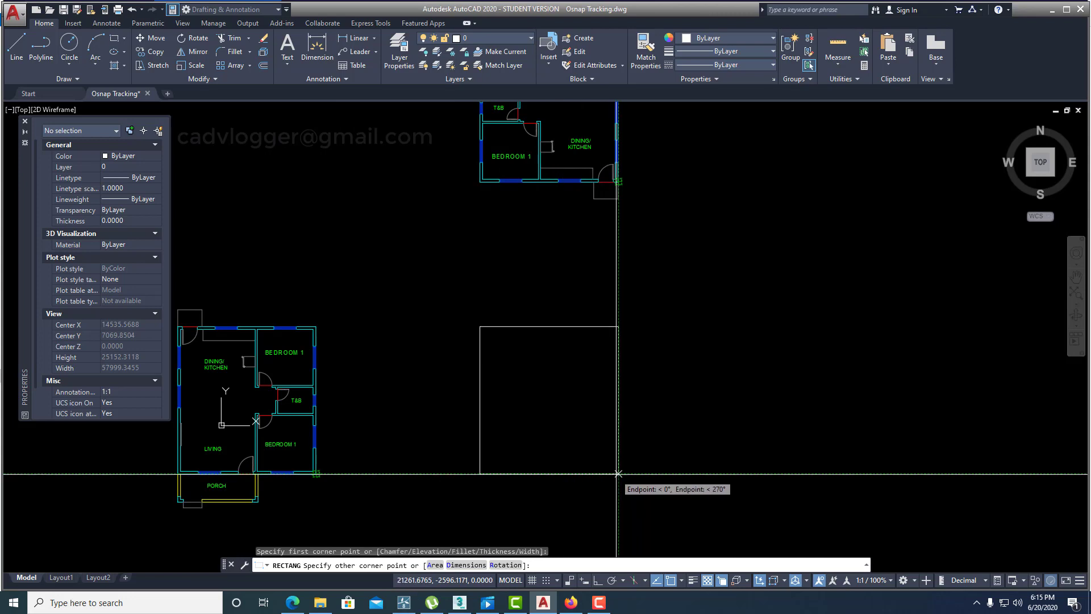
{"action": "left_click", "coordinate": [618, 473]}
{"action": "middle_click_drag", "start_coordinate": [439, 409], "coordinate": [475, 406]}
{"action": "middle_click_drag", "start_coordinate": [551, 386], "coordinate": [553, 388]}
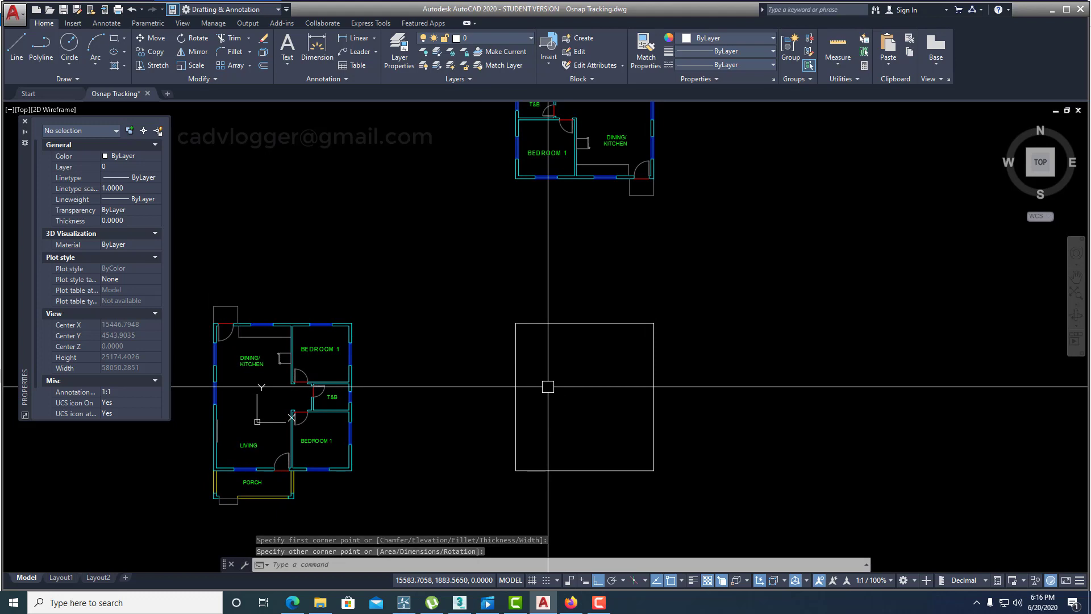
{"action": "scroll", "coordinate": [548, 386], "scroll_direction": "down", "scroll_amount": 3}
{"action": "scroll", "coordinate": [518, 390], "scroll_direction": "up", "scroll_amount": 3}
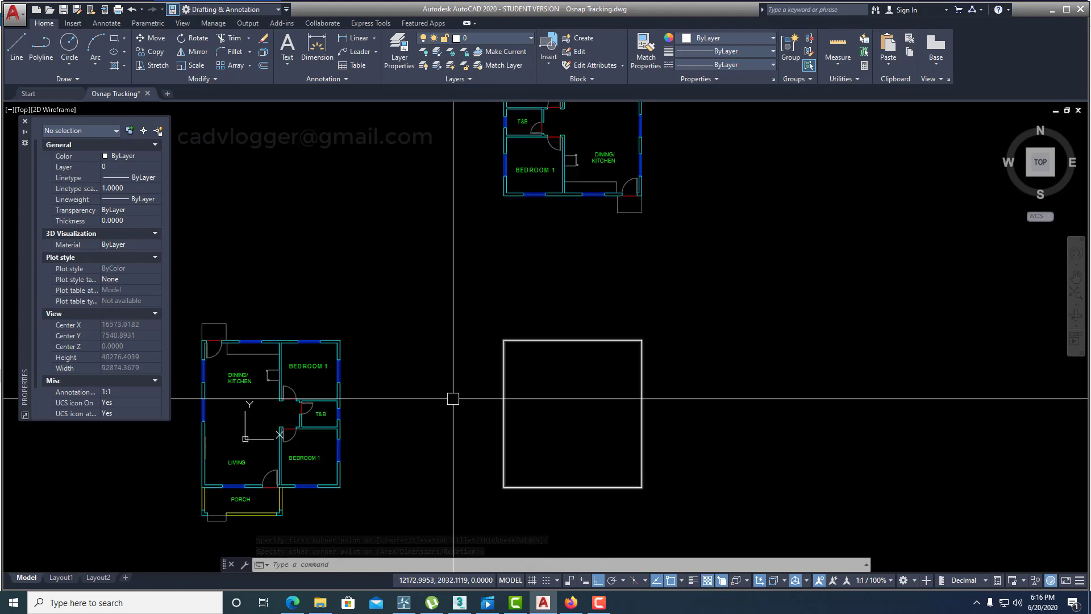
{"action": "middle_click_drag", "start_coordinate": [518, 390], "coordinate": [520, 393]}
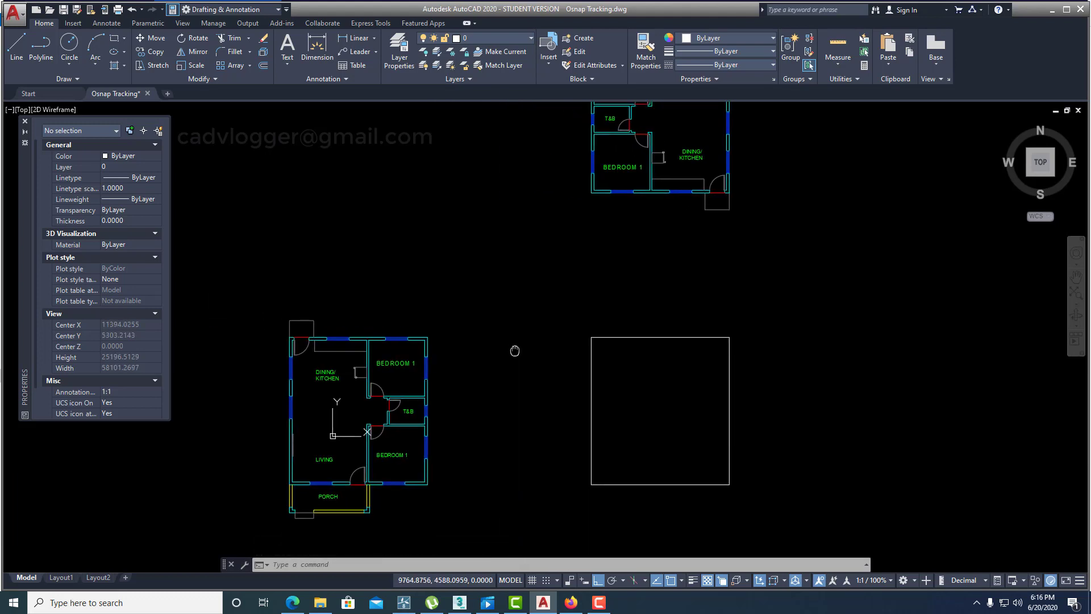
{"action": "middle_click_drag", "start_coordinate": [515, 350], "coordinate": [513, 389]}
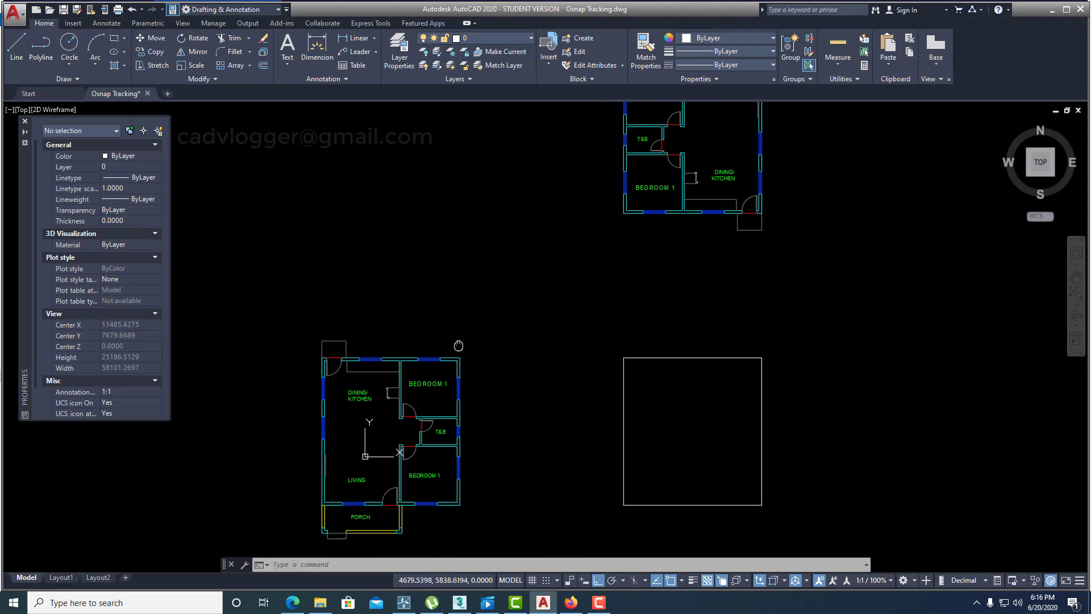
Draw a vertical line beside the rectangle with object snap tracking, its endpoints level with the rectangle's upper-right and lower-right corners.
{"action": "scroll", "coordinate": [479, 352], "scroll_direction": "up", "scroll_amount": 3}
{"action": "scroll", "coordinate": [568, 375], "scroll_direction": "down", "scroll_amount": 3}
{"action": "middle_click_drag", "start_coordinate": [644, 396], "coordinate": [402, 371]}
{"action": "middle_click_drag", "start_coordinate": [642, 367], "coordinate": [589, 347]}
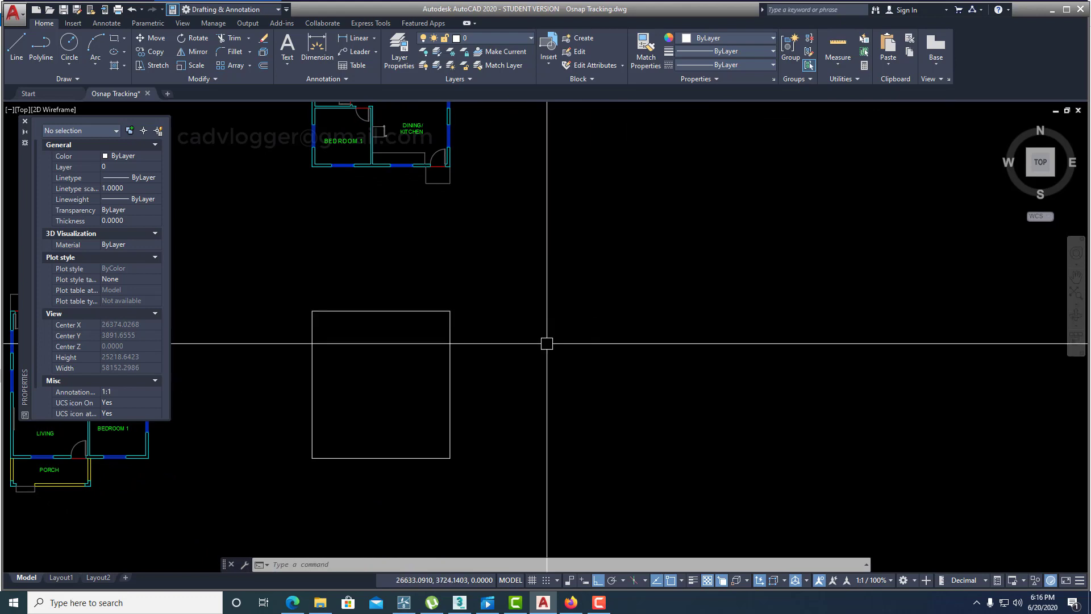
{"action": "left_click", "coordinate": [20, 47]}
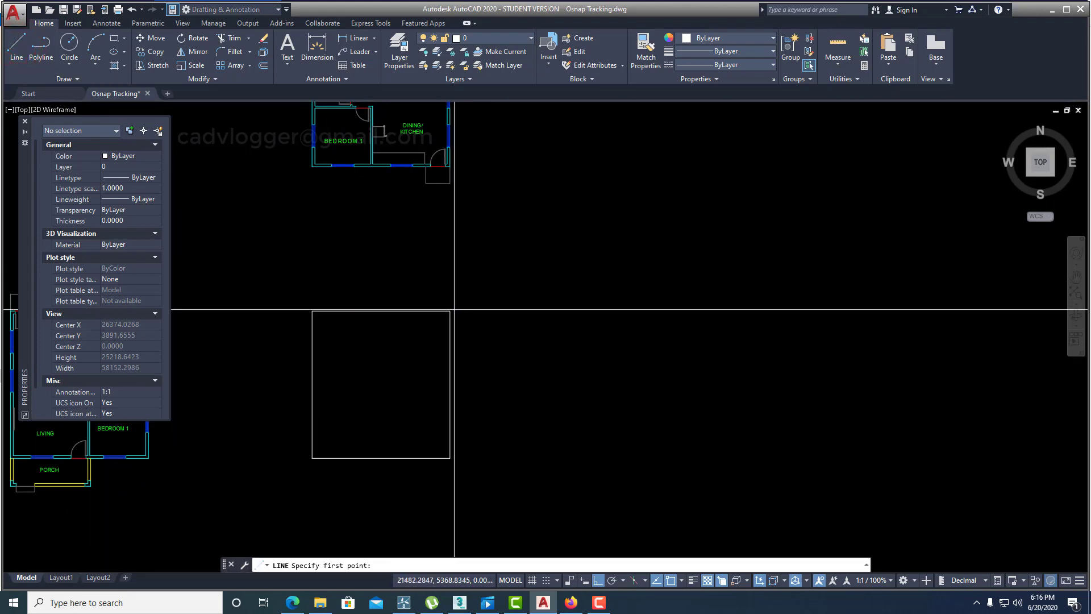
{"action": "mouse_move", "coordinate": [452, 312]}
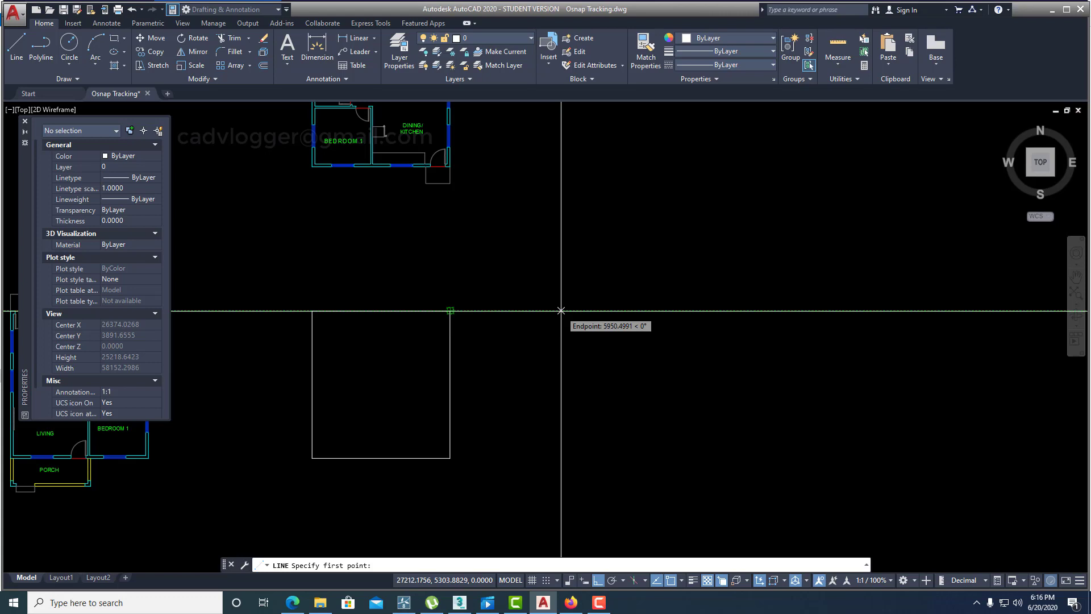
{"action": "scroll", "coordinate": [561, 310], "scroll_direction": "up", "scroll_amount": 2}
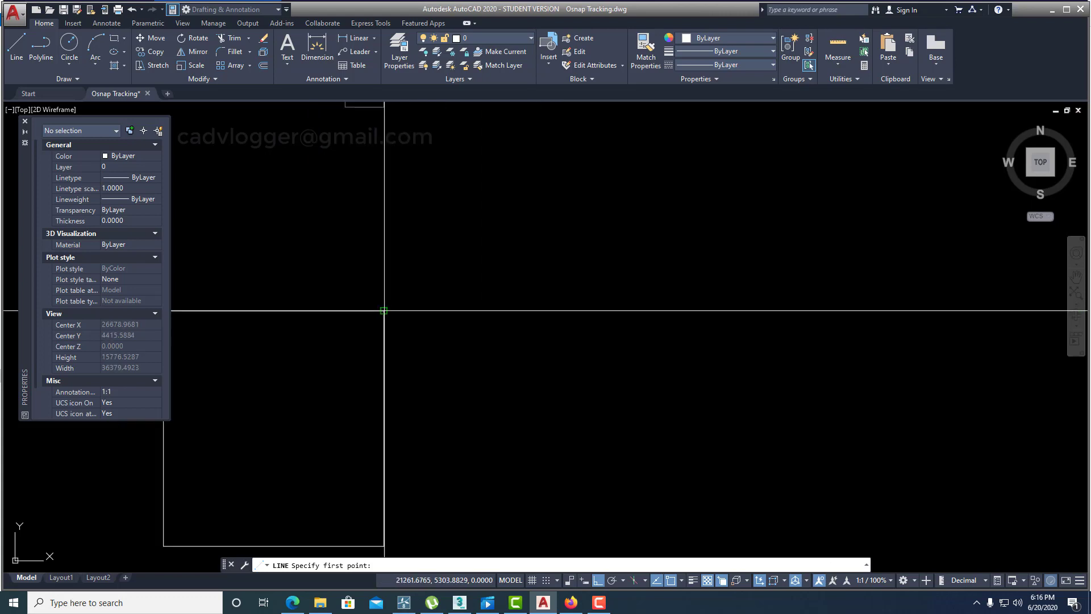
{"action": "scroll", "coordinate": [563, 310], "scroll_direction": "down", "scroll_amount": 2}
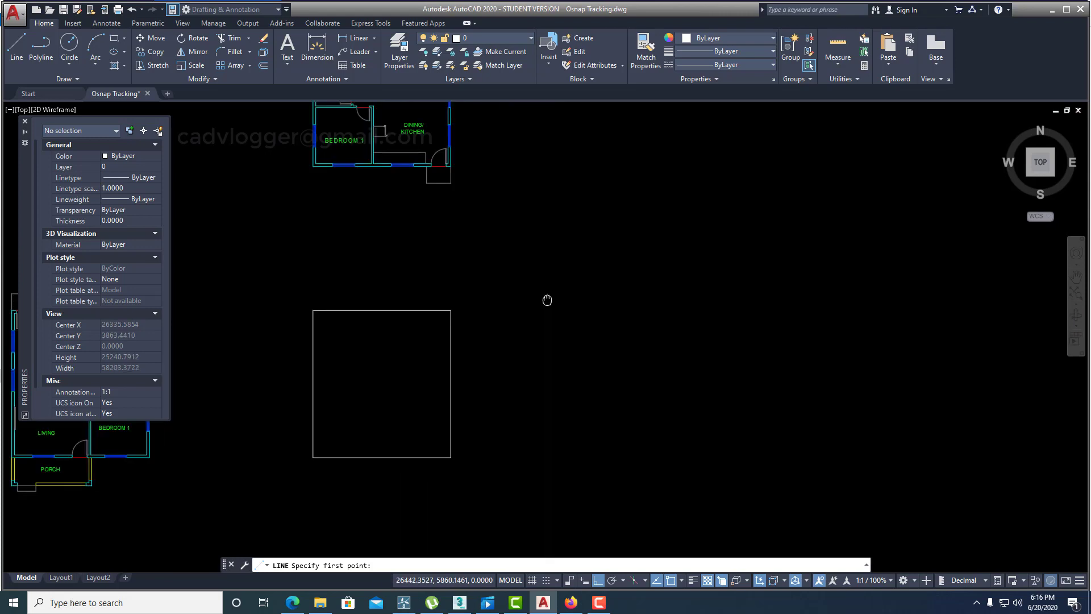
{"action": "middle_click_drag", "start_coordinate": [546, 300], "coordinate": [547, 329]}
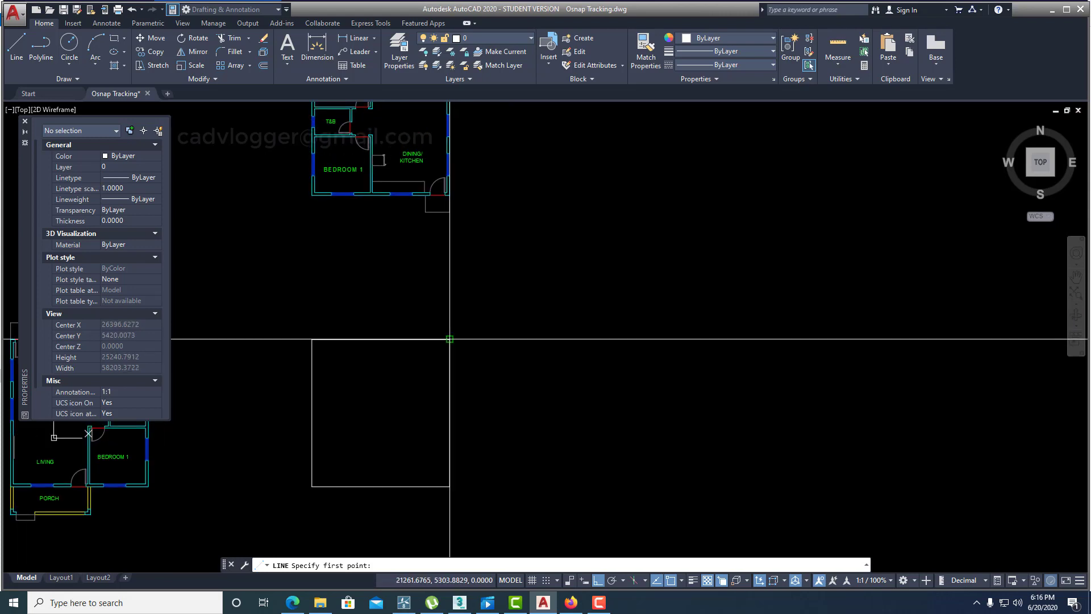
{"action": "left_click", "coordinate": [535, 339]}
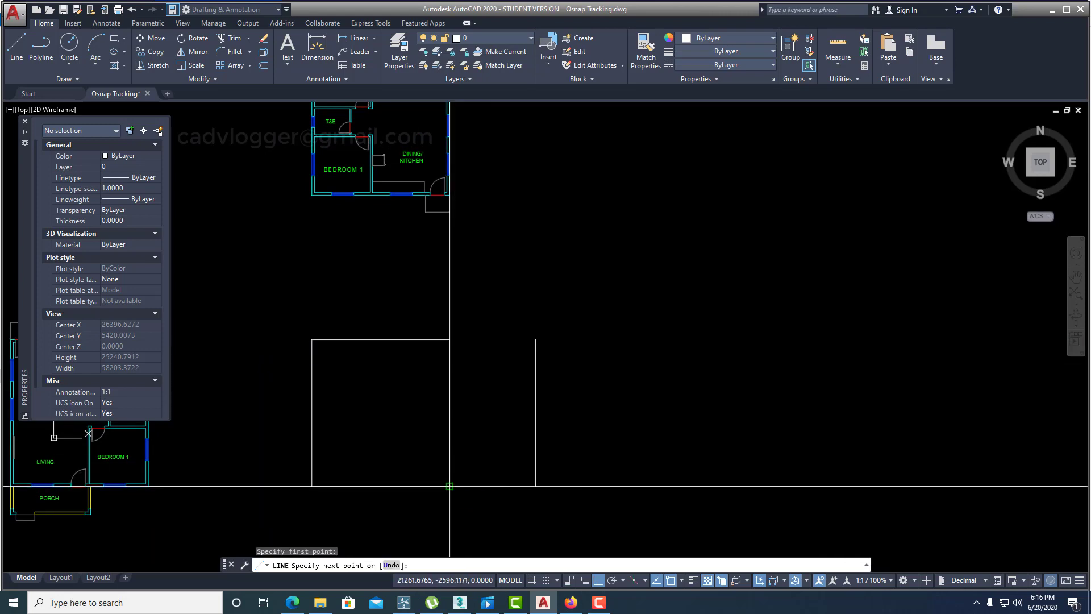
{"action": "left_click", "coordinate": [537, 486]}
{"action": "scroll", "coordinate": [540, 432], "scroll_direction": "down", "scroll_amount": 2}
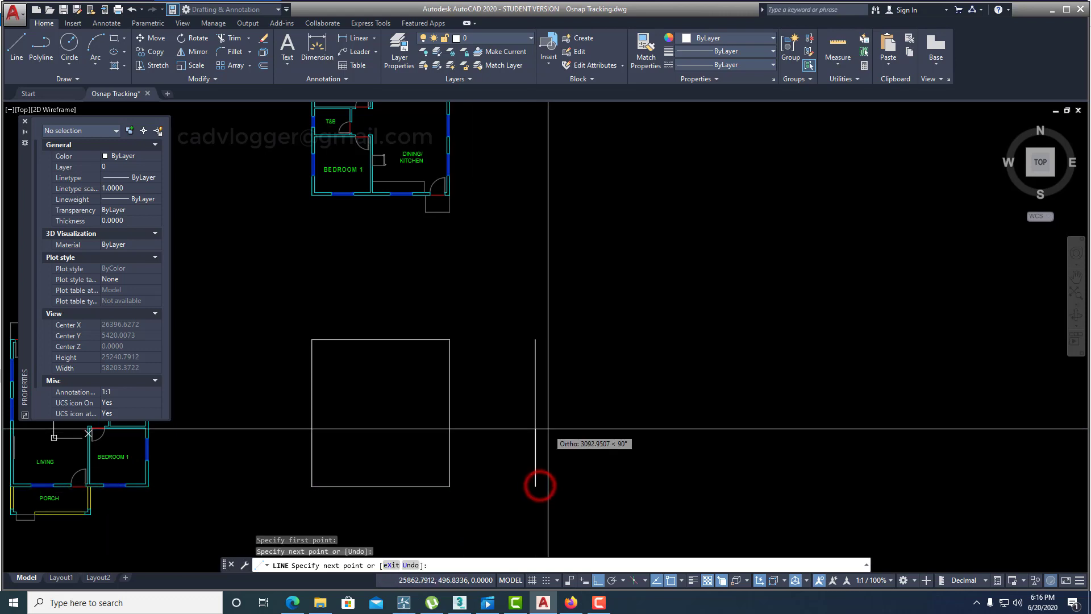
{"action": "key", "text": "Return"}
Turn off Object Snap Tracking for the drawing.
{"action": "middle_click_drag", "start_coordinate": [470, 435], "coordinate": [560, 434]}
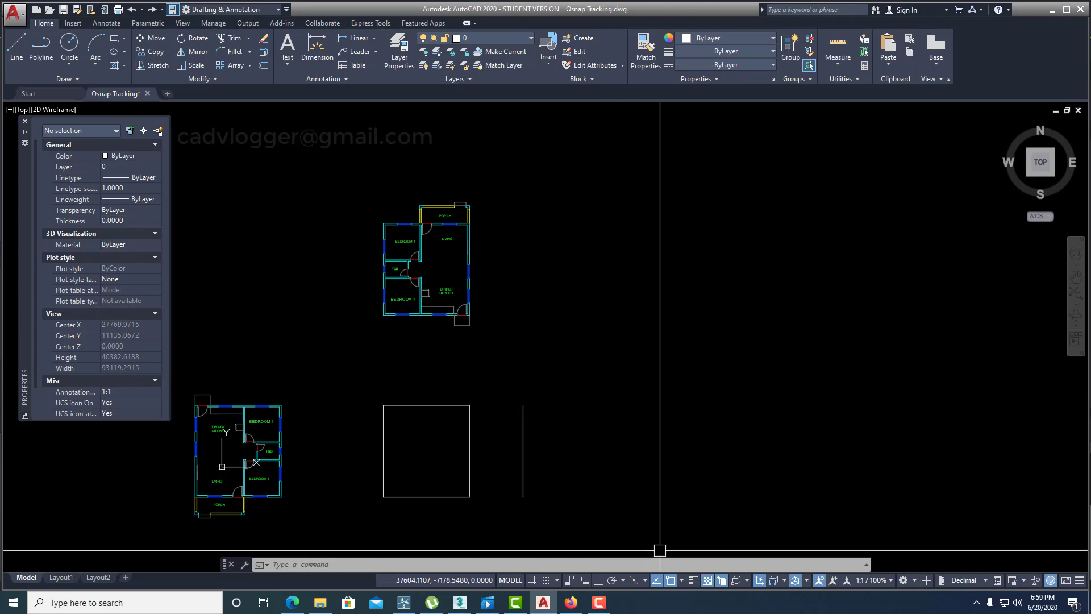
{"action": "left_click", "coordinate": [660, 581]}
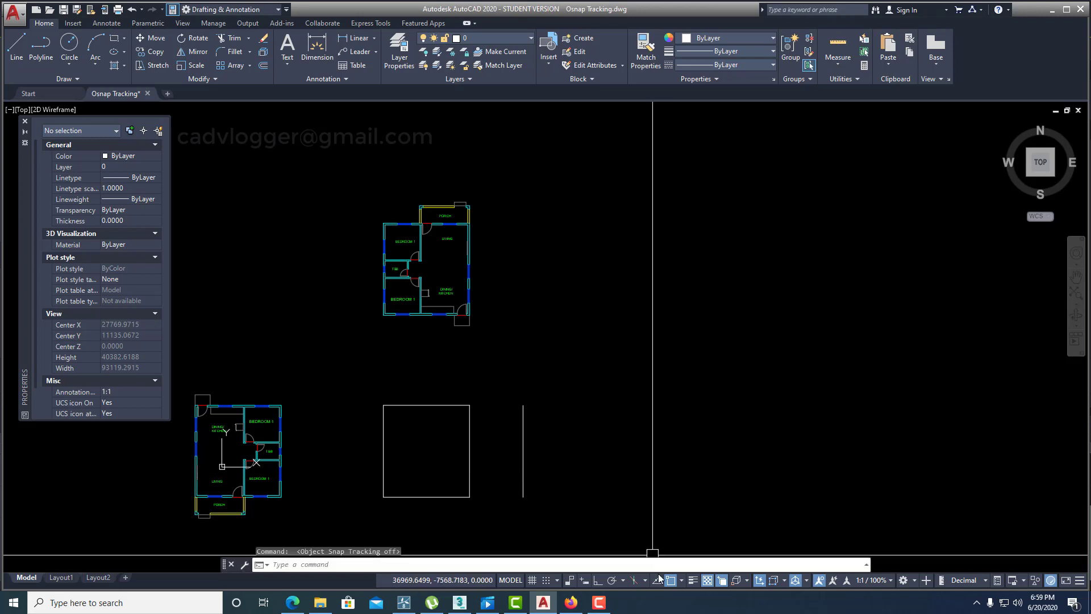
{"action": "left_click", "coordinate": [636, 400]}
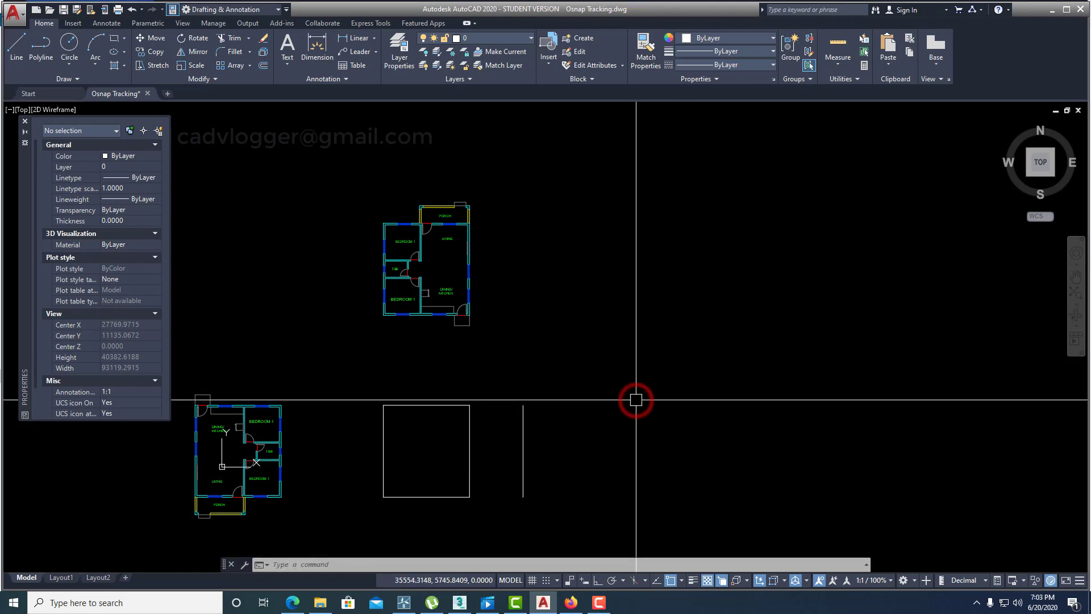